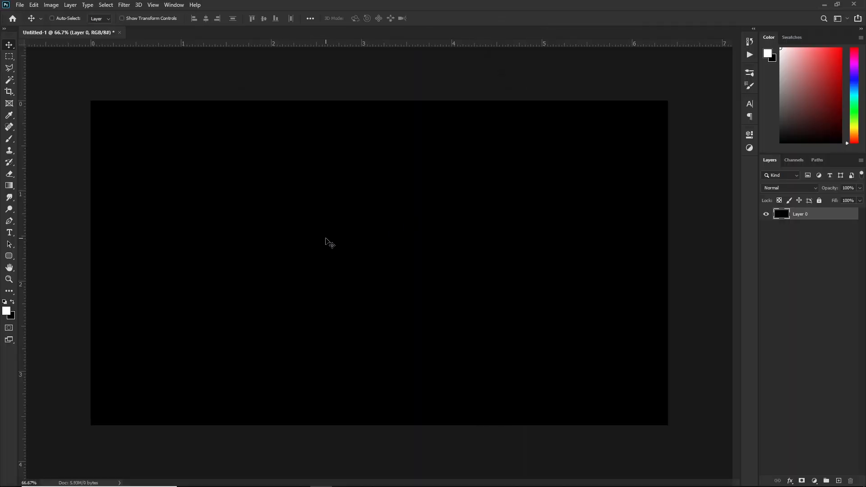
Type the white two-line title 'TEXT' / 'HERE' on the canvas and commit it.
key("t")
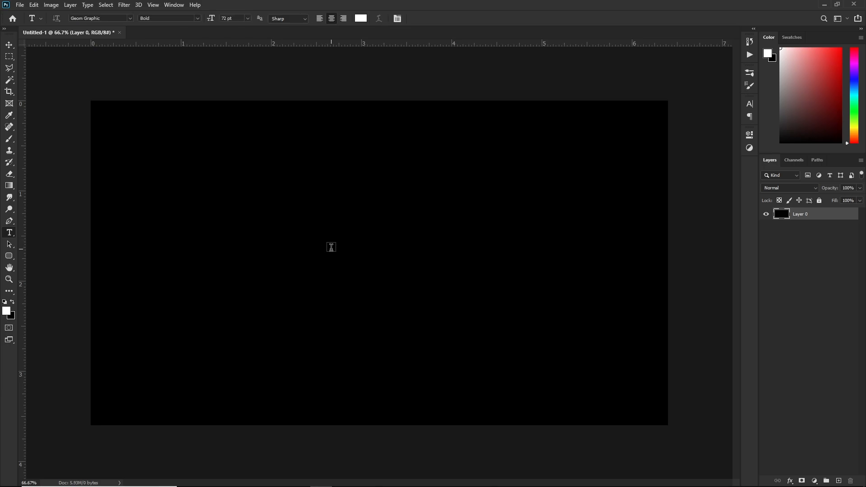
left_click(298, 229)
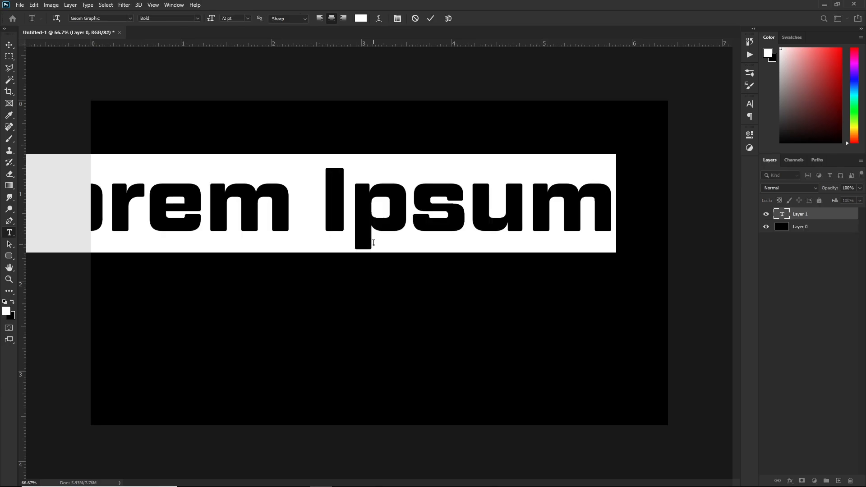
type("TEXT ")
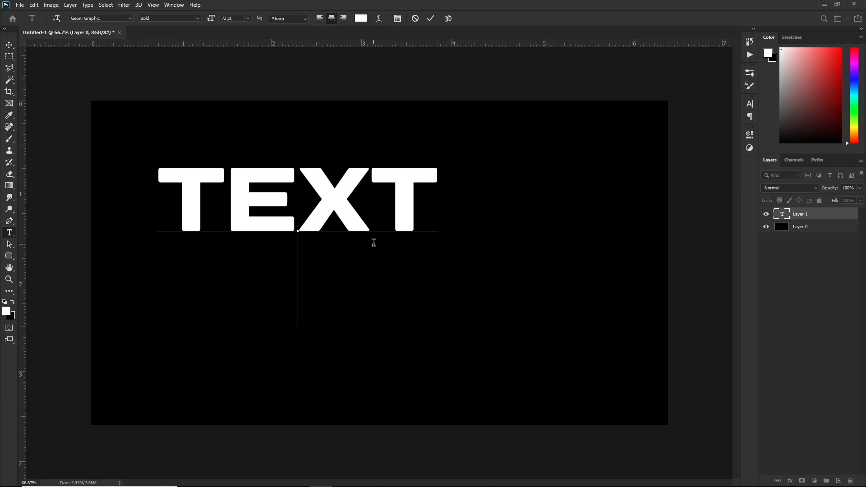
type("HERE")
left_click(432, 19)
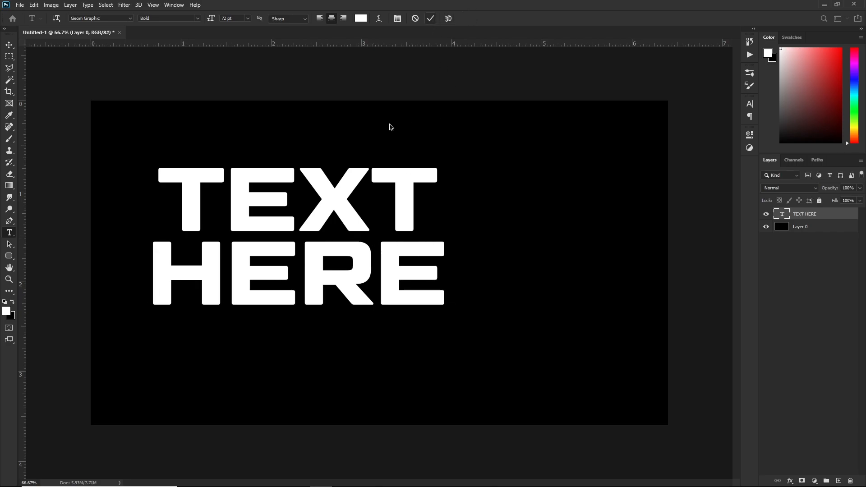
Centre the title horizontally and vertically on the black canvas.
key("v")
key("ctrl+a")
left_click(205, 19)
left_click(264, 19)
key("ctrl+d")
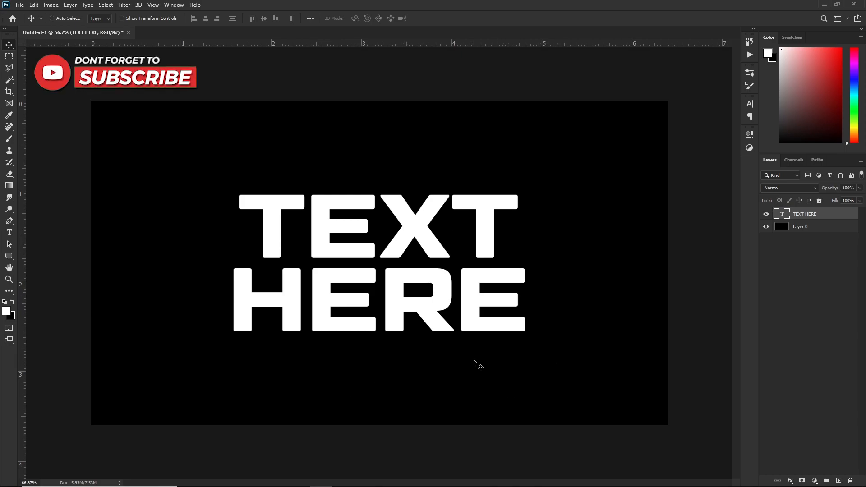
Duplicate the type layer, rasterize the copy, and hide the original TEXT HERE layer.
key("ctrl+j")
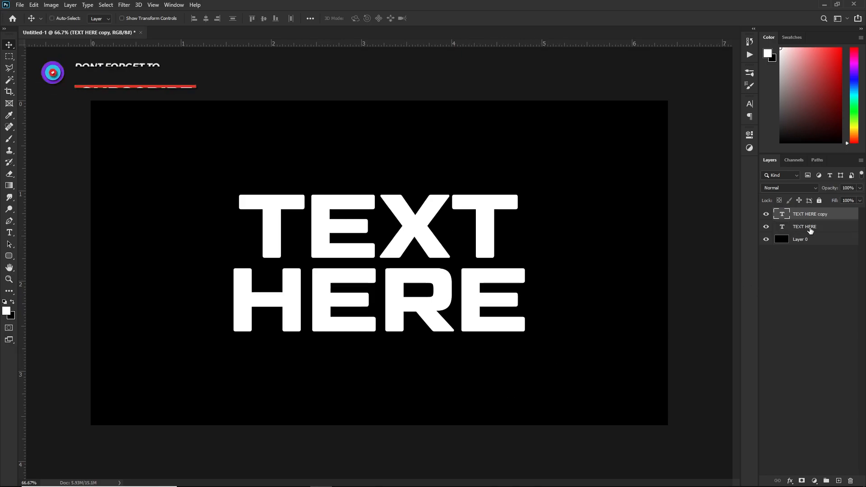
right_click(811, 219)
left_click(719, 223)
left_click(765, 227)
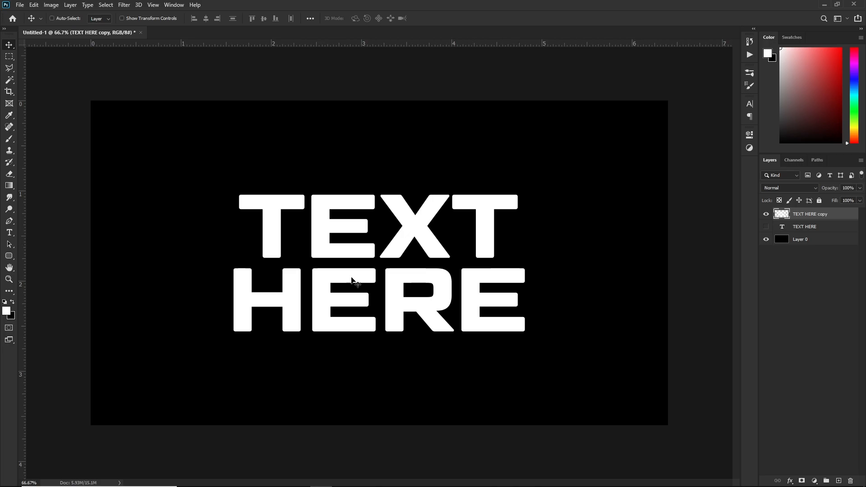
Cut the top line 'TEXT' onto its own layer with Layer Via Cut.
left_click(9, 56)
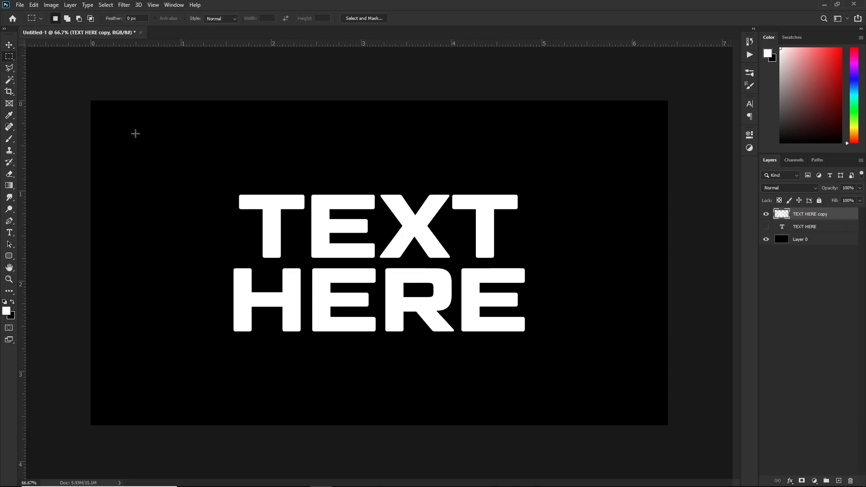
left_click_drag(220, 177, 565, 263)
right_click(407, 232)
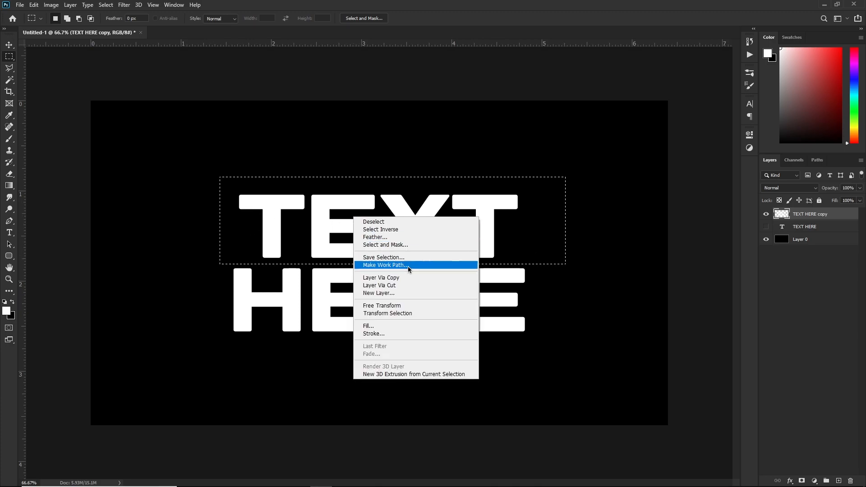
left_click(395, 284)
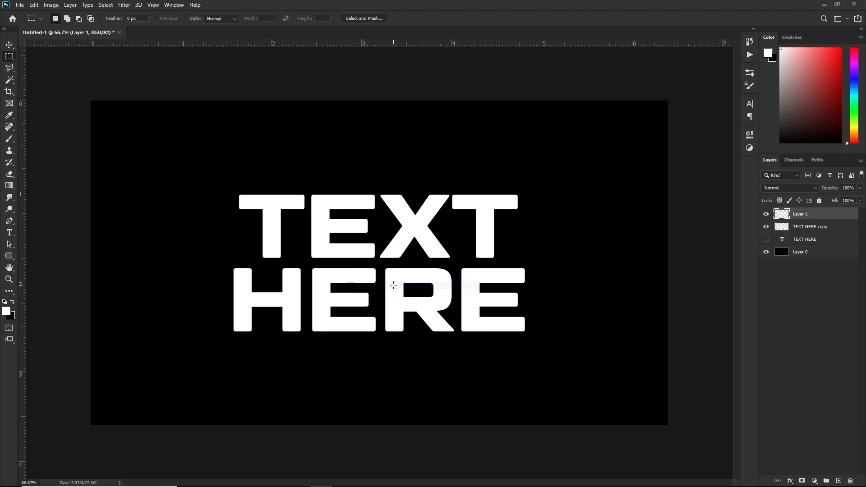
Rename the cut layer 'TEXT' and the remaining copy 'HERE'.
double_click(801, 213)
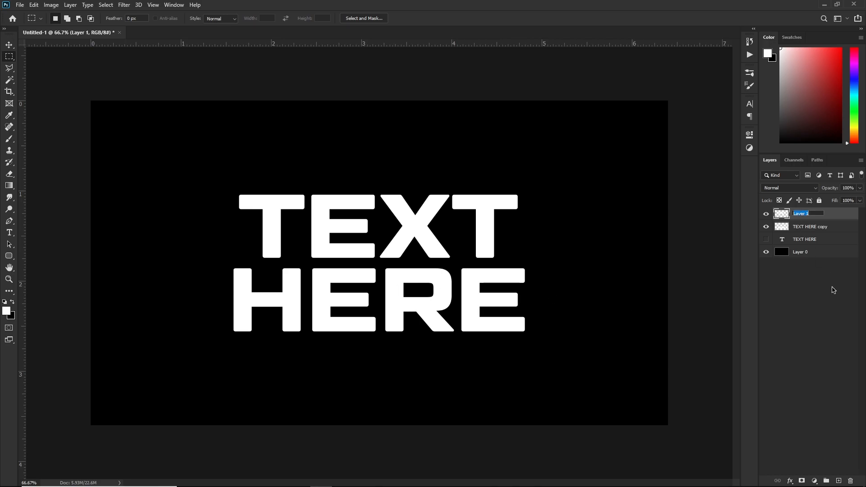
type("TEXT")
key("Return")
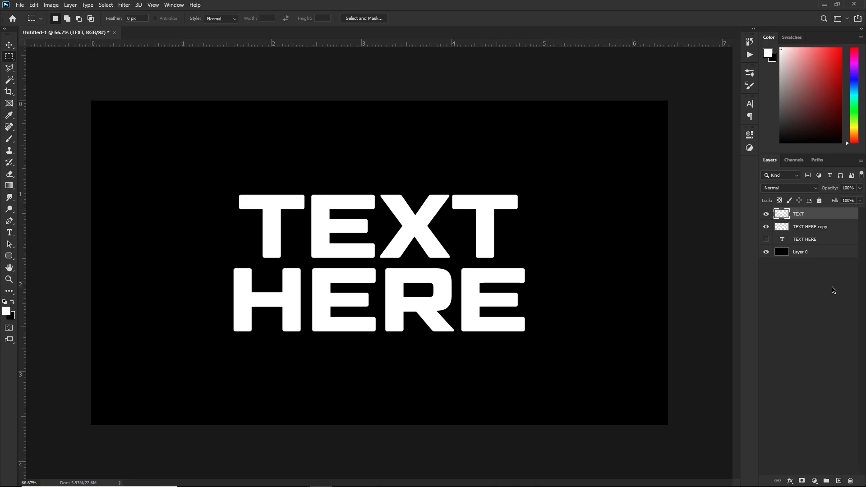
double_click(821, 227)
type("HERE")
key("Return")
left_click(817, 229, "ctrl")
left_click(812, 227, "ctrl")
Apply a perspective transform to the TEXT and HERE layers, flaring the title's bottom edge outward.
left_click(809, 218, "ctrl")
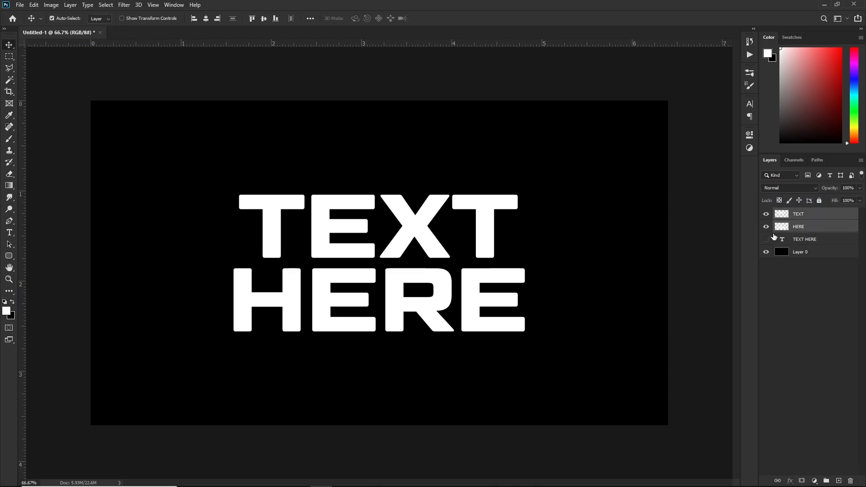
key("ctrl+t")
right_click(468, 257)
left_click(498, 302)
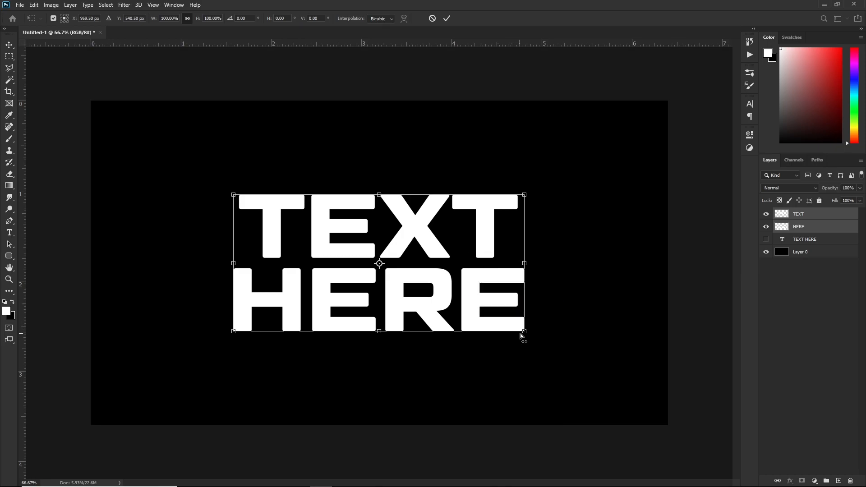
left_click_drag(520, 333, 536, 334)
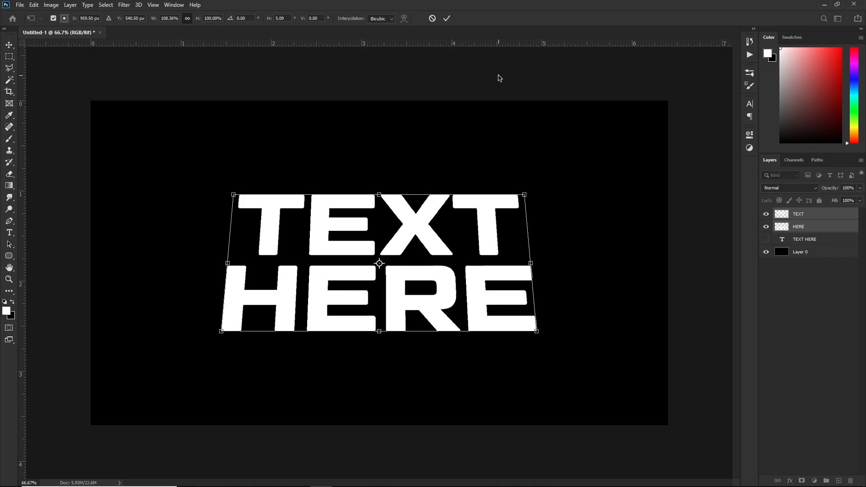
left_click(446, 18)
left_click(826, 217)
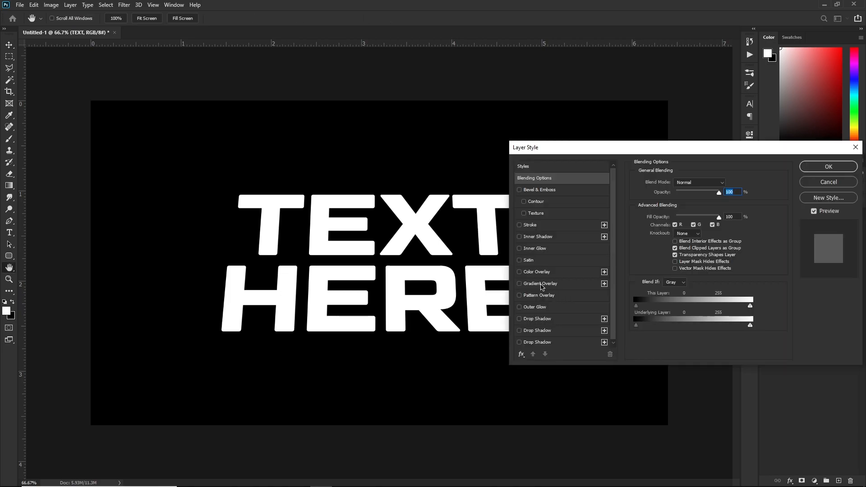
Give TEXT a silver gradient overlay running from e5f0f6 to 929da3.
left_click(540, 283)
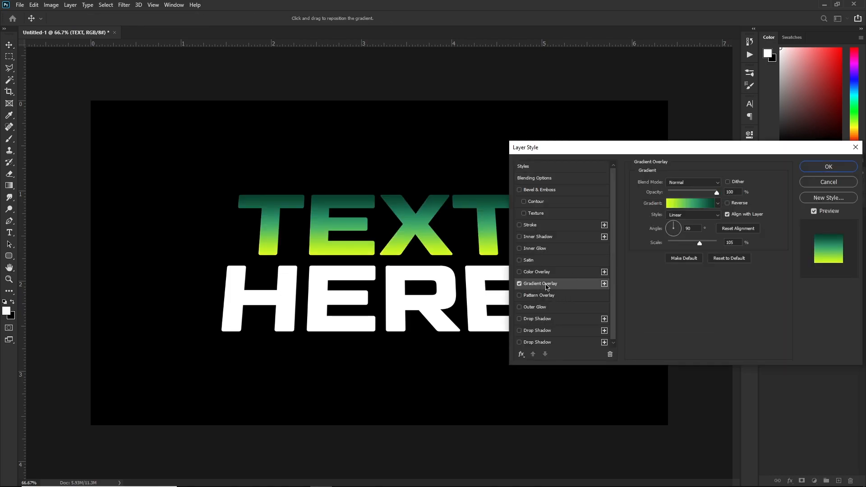
left_click(683, 211)
left_click(666, 228)
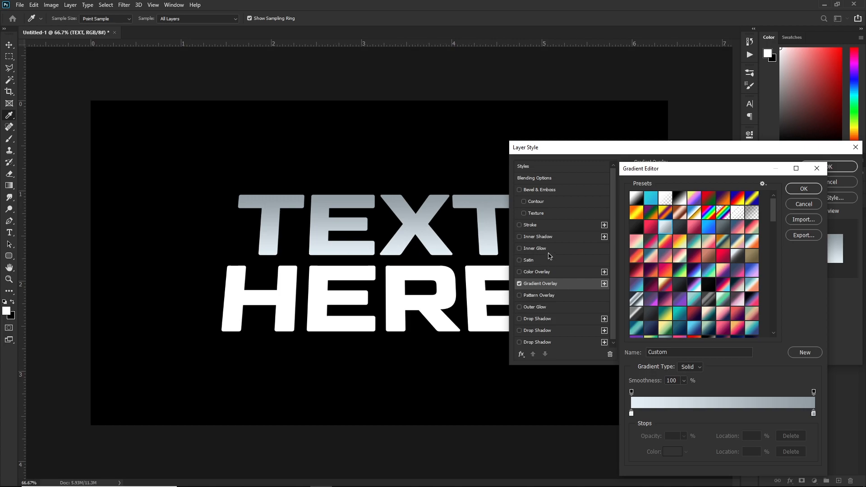
double_click(632, 413)
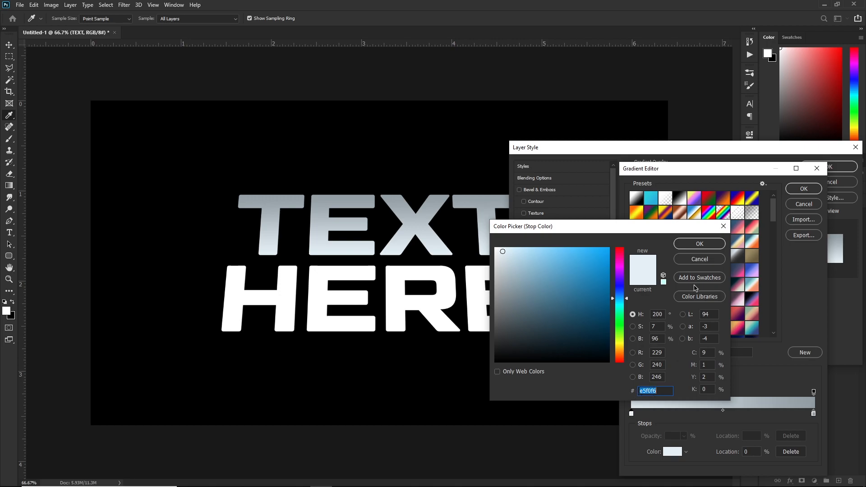
left_click(699, 243)
left_click(813, 413)
left_click(672, 452)
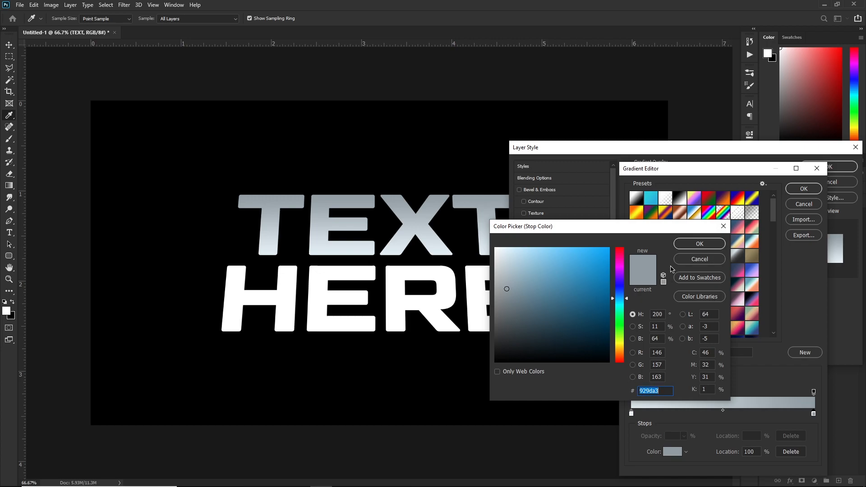
left_click(679, 247)
left_click(802, 190)
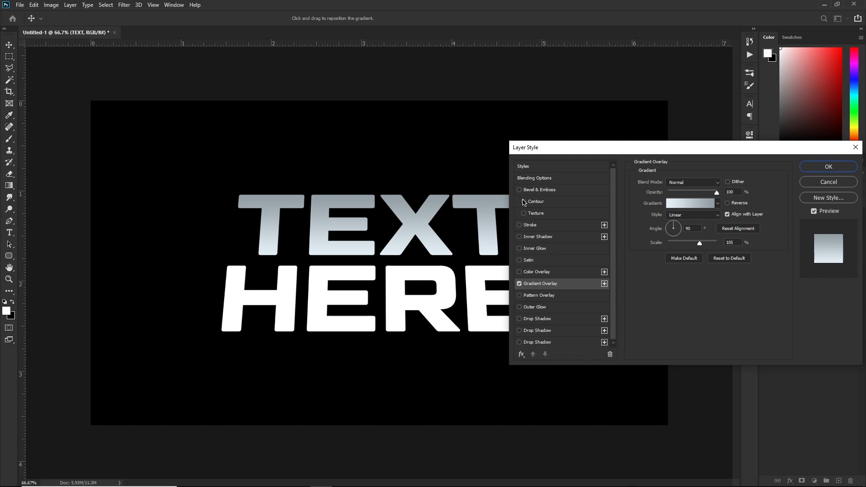
Add an inner shadow to TEXT with its angle set to 90°.
left_click(541, 238)
left_click(694, 207)
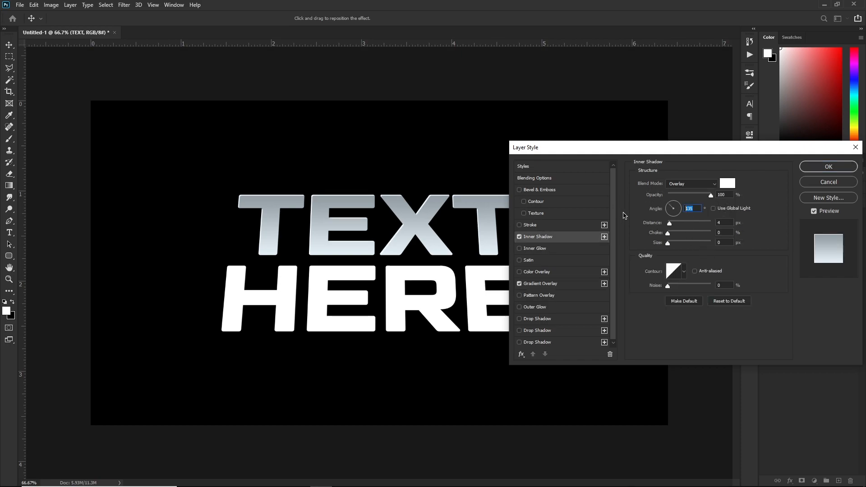
type("90")
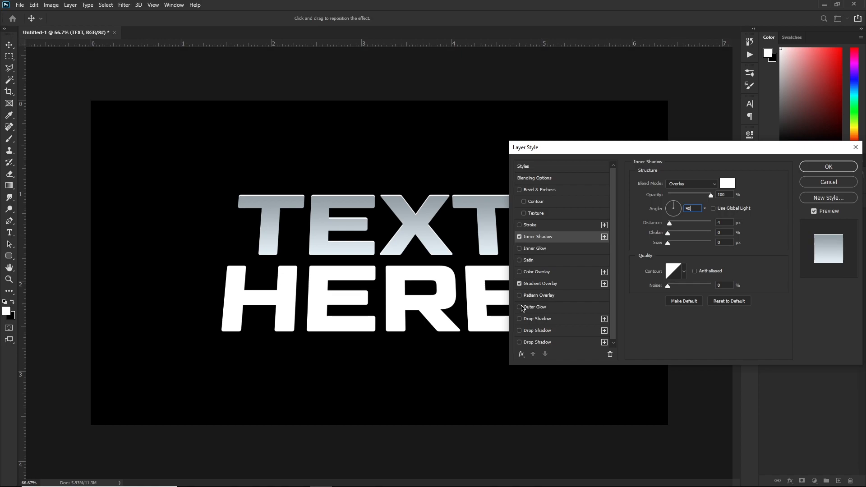
Add a second, faint inner shadow in #202020 at -90° using Multiply blend mode.
left_click(604, 237)
left_click(705, 187)
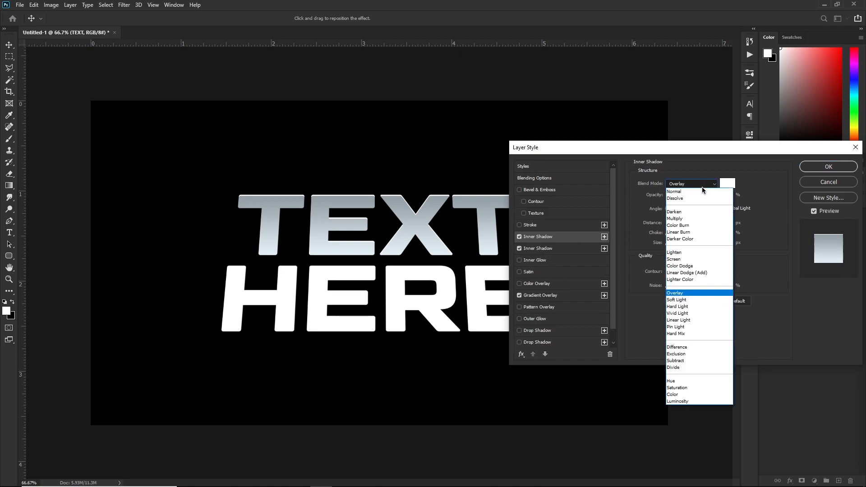
left_click(702, 191)
left_click(727, 183)
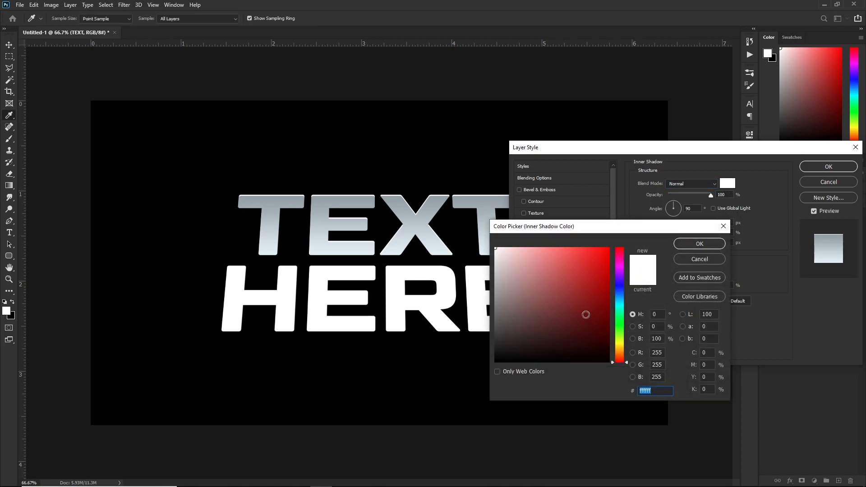
type("2")
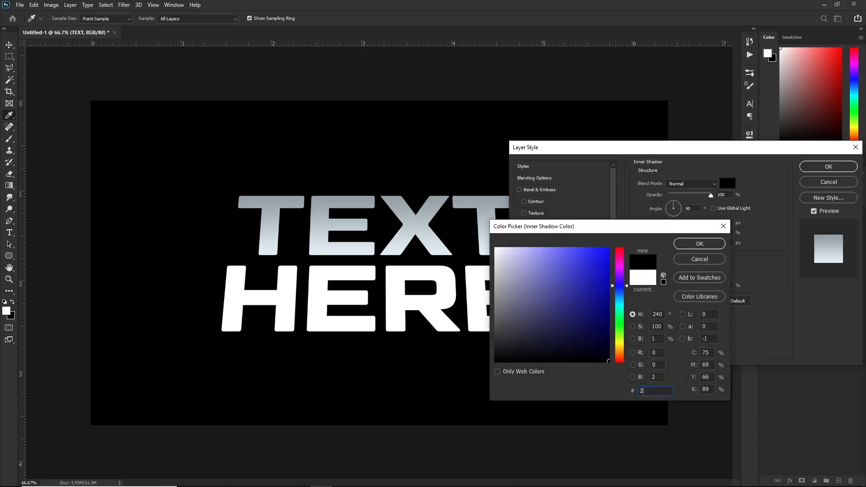
type("0202023")
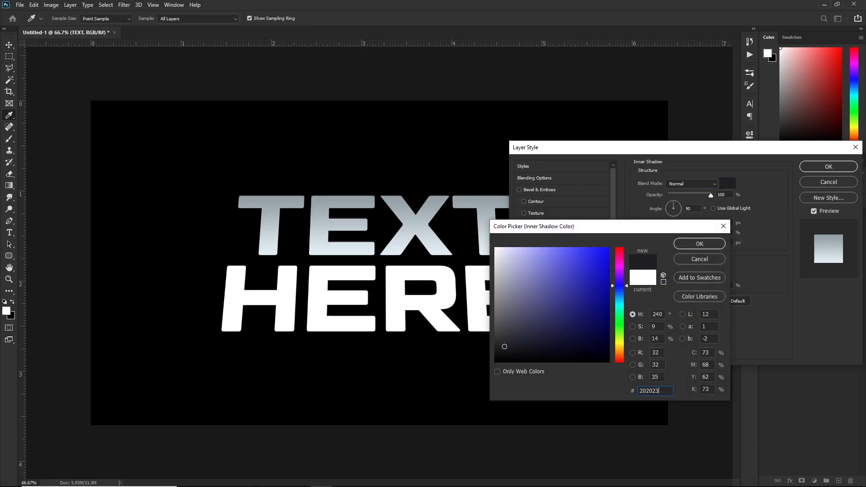
key("Return")
type("-90")
left_click(689, 185)
left_click(685, 221)
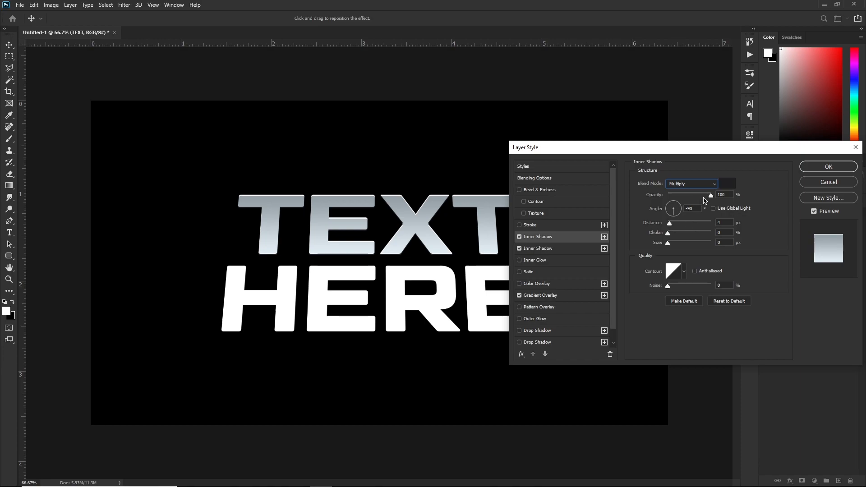
left_click_drag(709, 195, 675, 205)
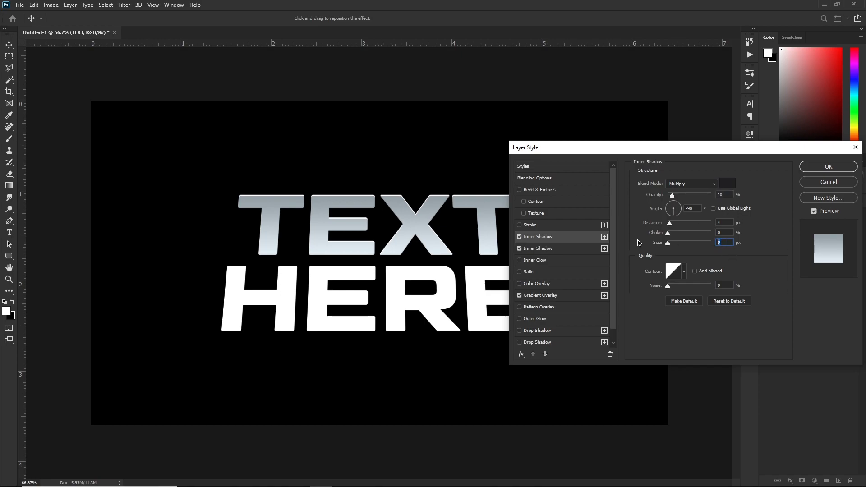
type("4")
type("0")
Enable Satin on TEXT with distance 48 and the Gaussian contour.
left_click(538, 273)
mouse_move(675, 224)
left_mouse_down()
mouse_move(692, 225)
mouse_move(682, 207)
mouse_move(669, 223)
mouse_move(683, 208)
mouse_move(675, 234)
left_mouse_up()
left_click(673, 246)
left_click(677, 277)
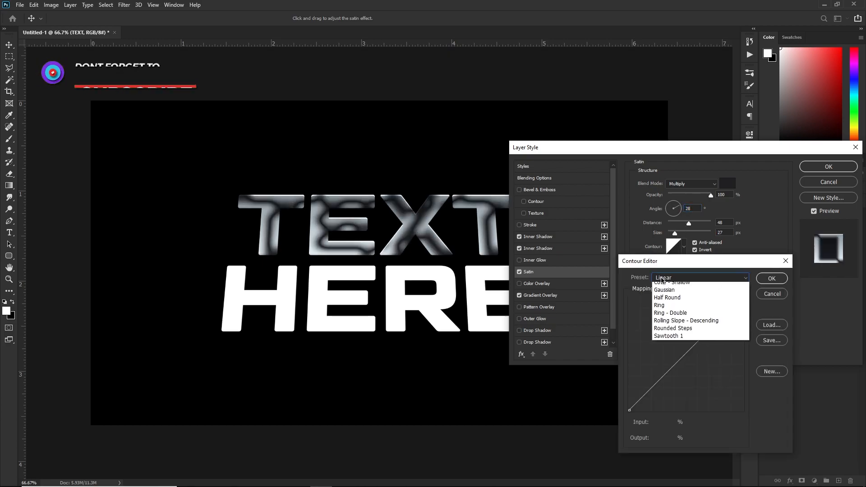
left_click(657, 302)
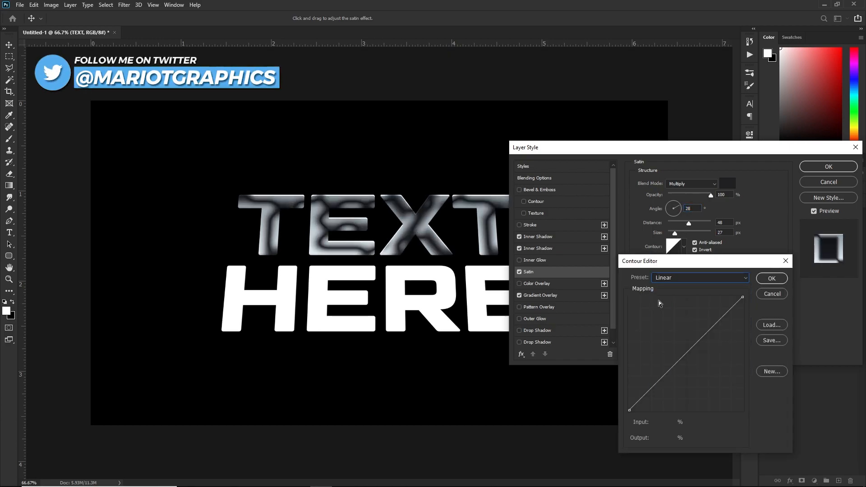
key("Down")
key("Down")
key("Down")
key("Down")
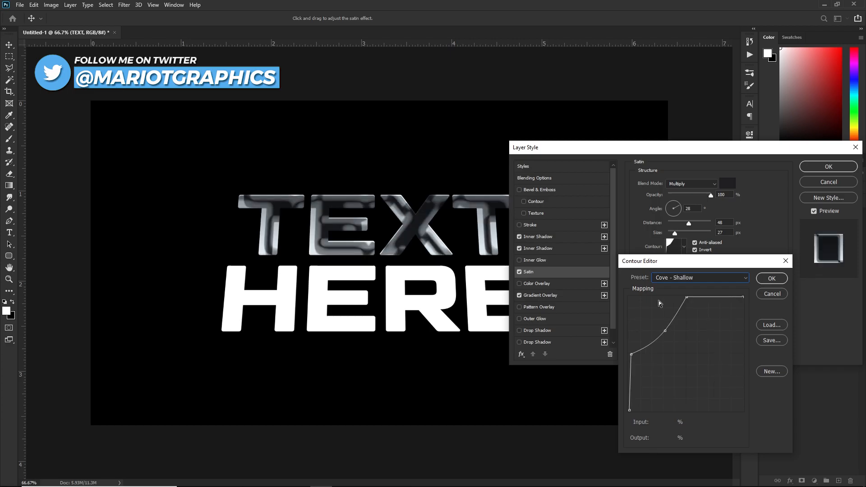
key("Down")
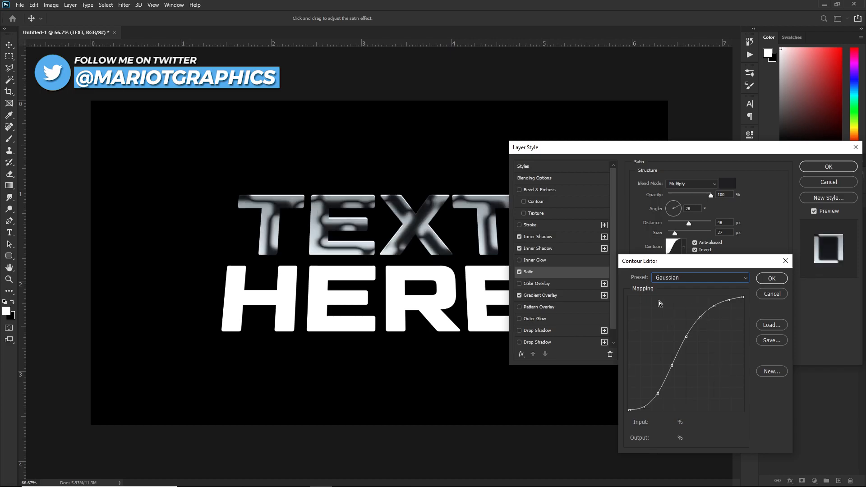
left_click(772, 277)
Raise the satin size to 46 and distance to 74, and lower its opacity to 13%.
left_click_drag(675, 233, 693, 224)
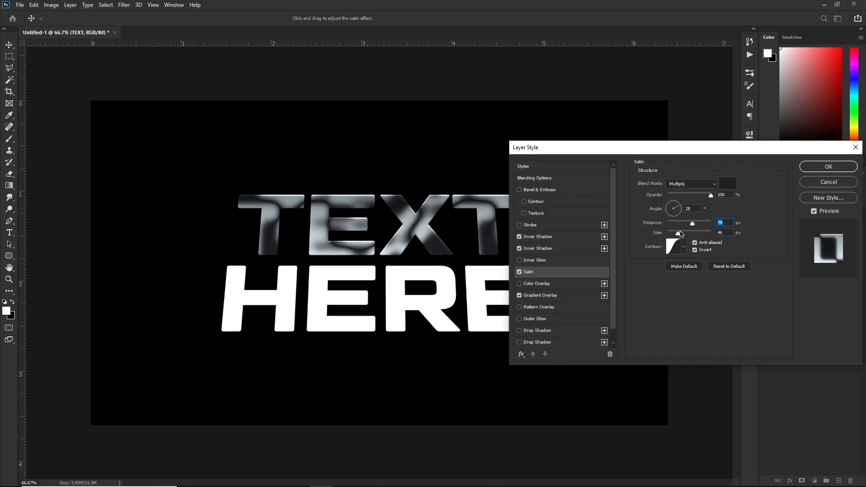
left_click_drag(665, 152, 718, 154)
left_click_drag(744, 196, 726, 203)
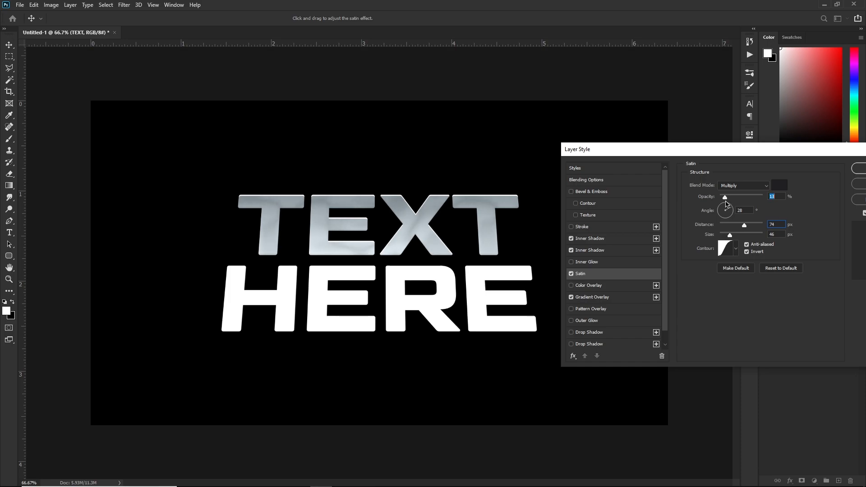
left_click_drag(789, 154, 679, 164)
Apply the TEXT layer style, then copy and paste it onto HERE.
left_click(770, 179)
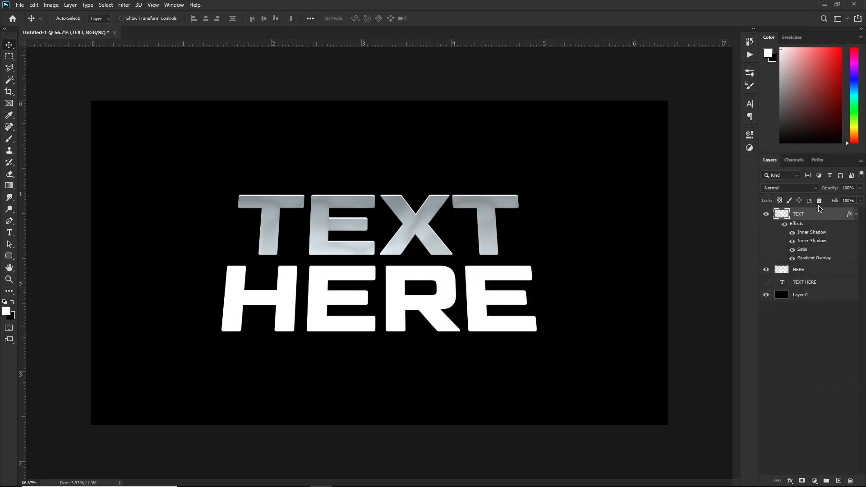
left_click(855, 214)
right_click(838, 215)
left_click(784, 311)
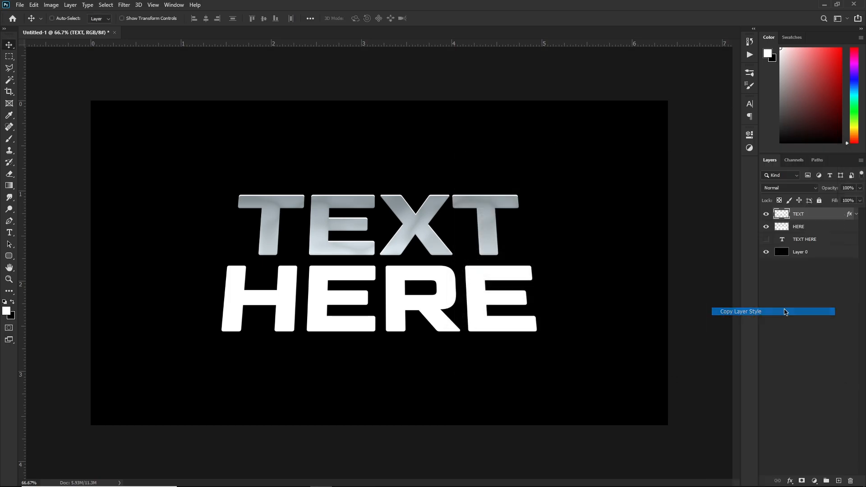
right_click(806, 228)
left_click(739, 319)
Swap HERE's gradient overlay to a yellow-orange gold preset and apply it.
left_click(856, 226)
double_click(849, 226)
left_click(495, 308)
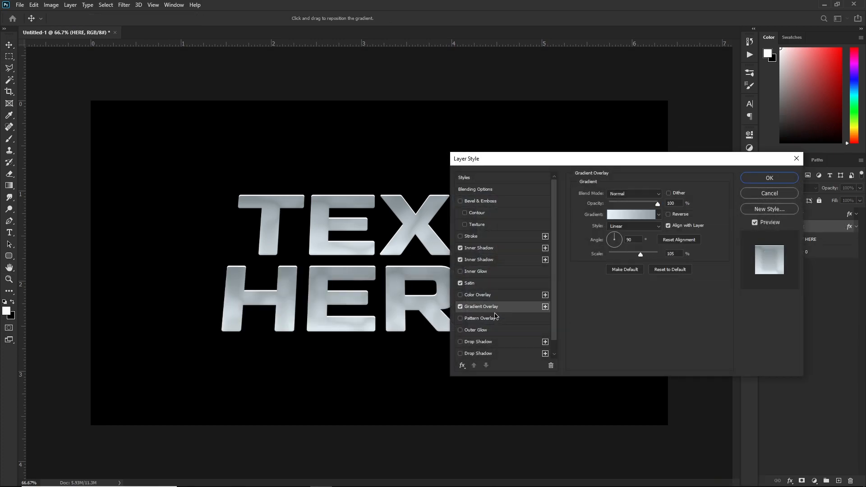
left_click(616, 215)
scroll(679, 240, "down", 10)
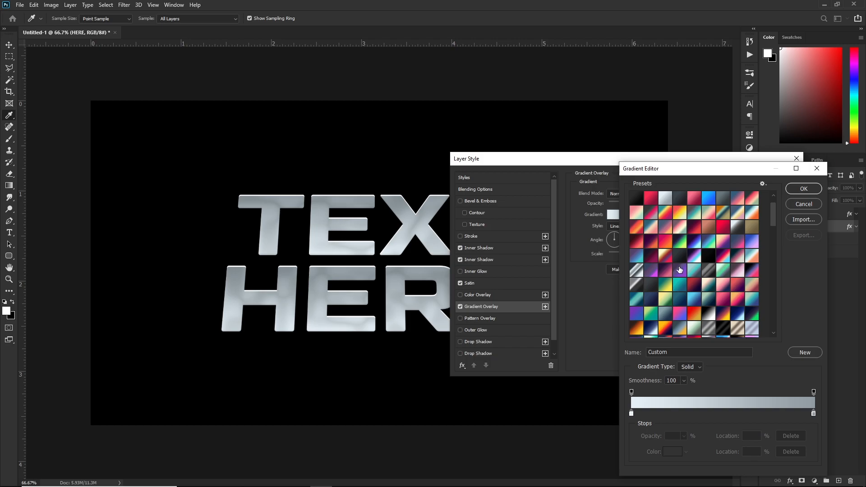
scroll(681, 266, "down", 8)
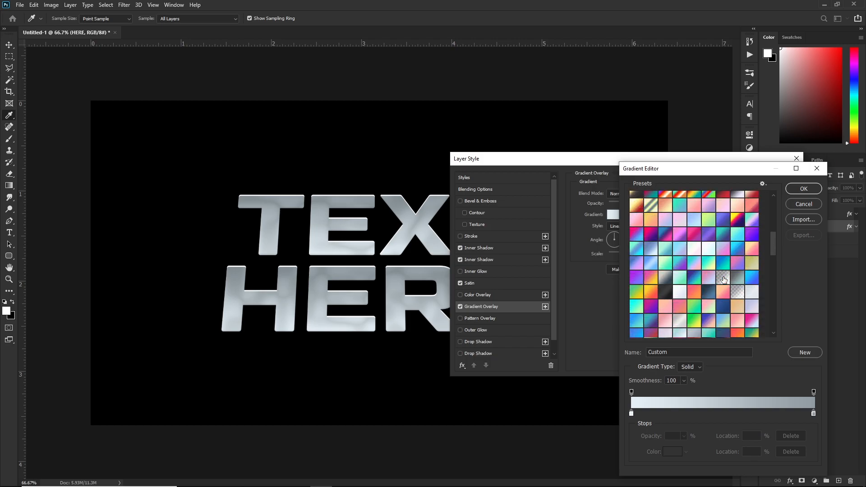
left_click_drag(773, 246, 767, 294)
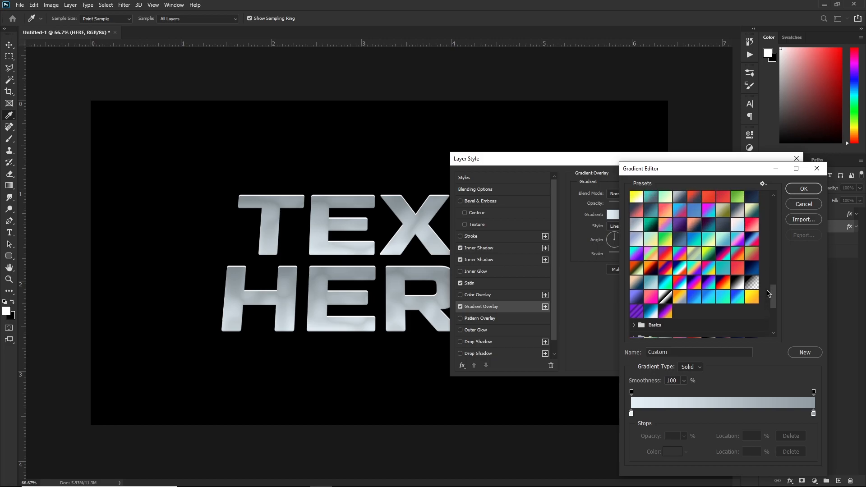
left_click(751, 298)
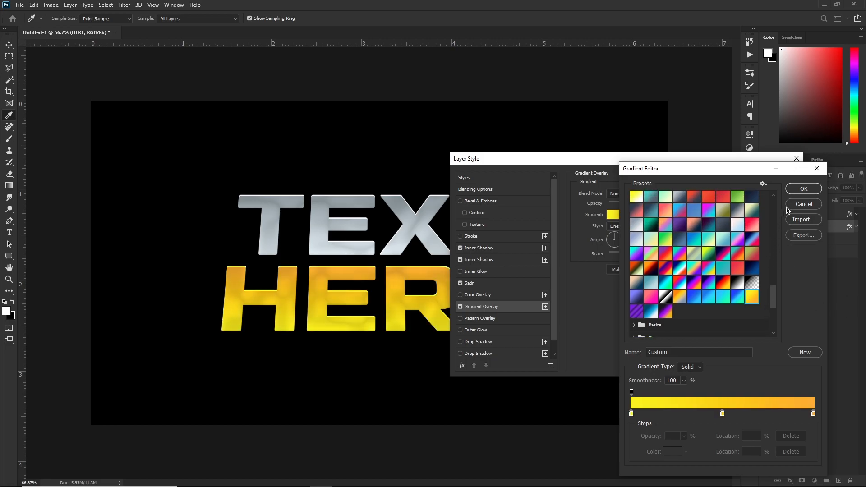
left_click(803, 188)
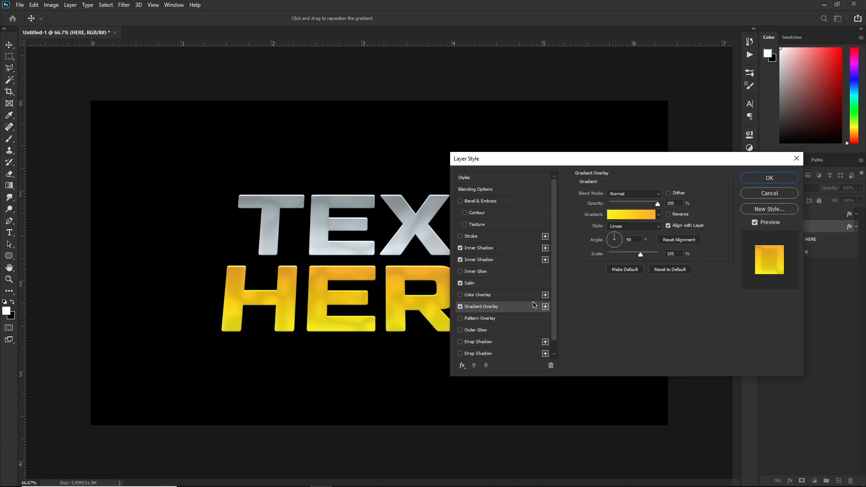
left_click(792, 179)
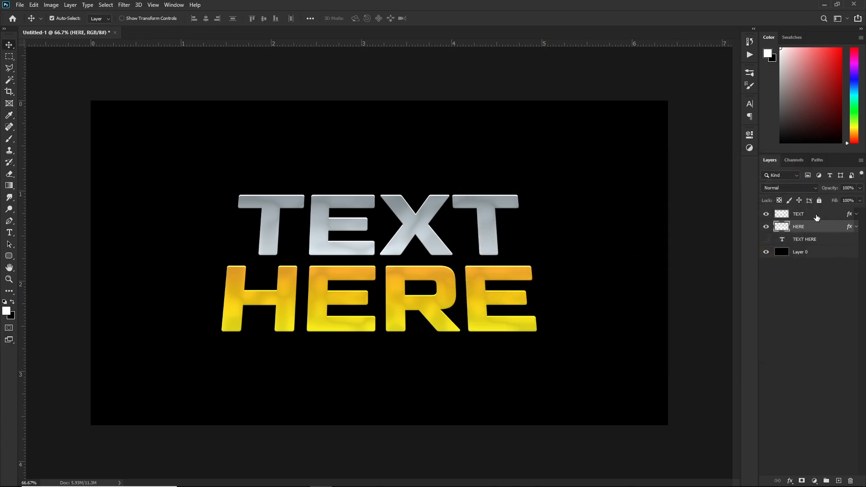
Duplicate TEXT and HERE, merge the copies, and move the merged layer beneath HERE.
left_click(816, 214, "shift")
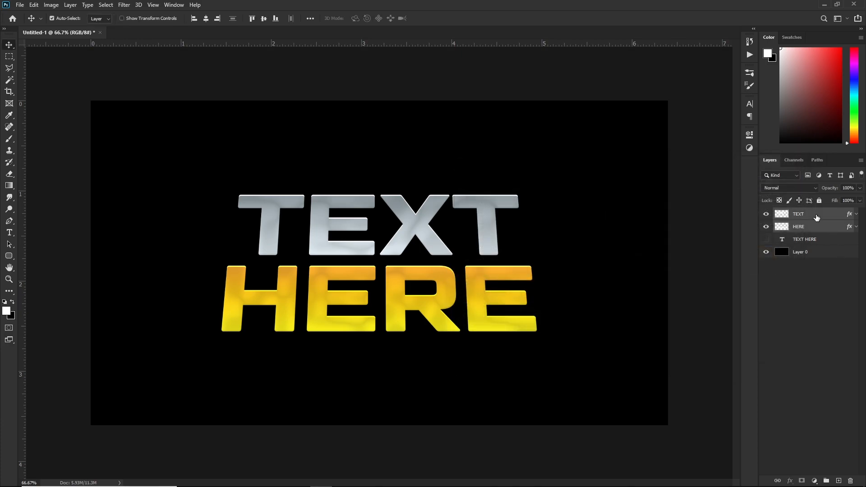
key("ctrl+j")
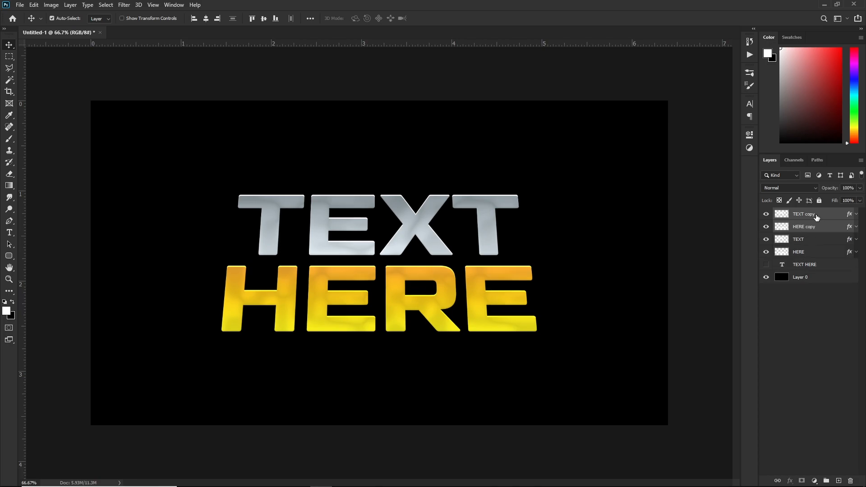
key("ctrl+e")
left_click_drag(816, 217, 794, 243)
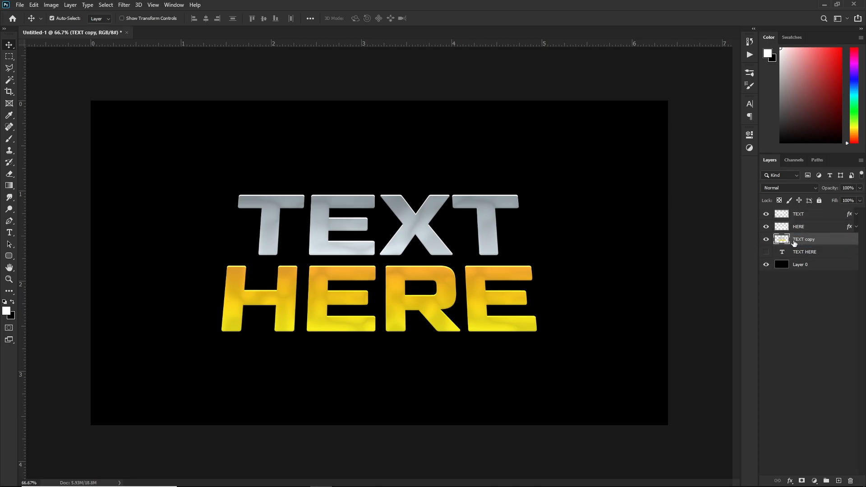
Darken the merged copy with Hue/Saturation Lightness -60.
key("ctrl+u")
left_click(612, 224)
type("-60")
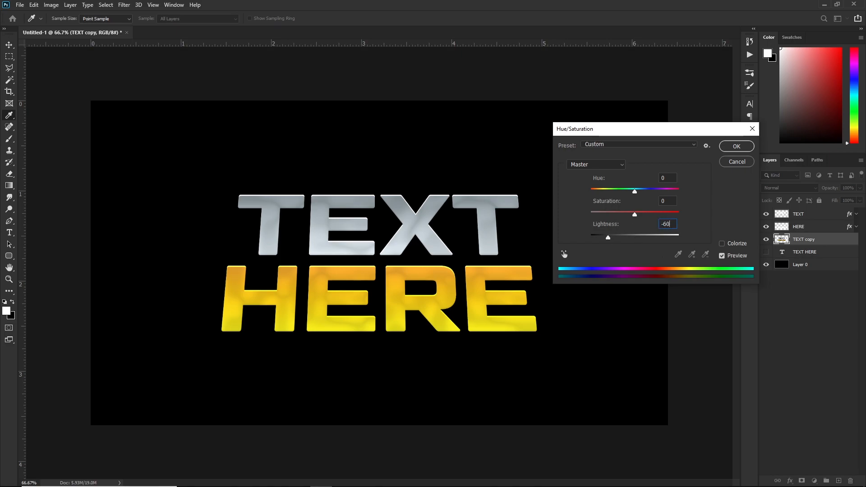
key("Return")
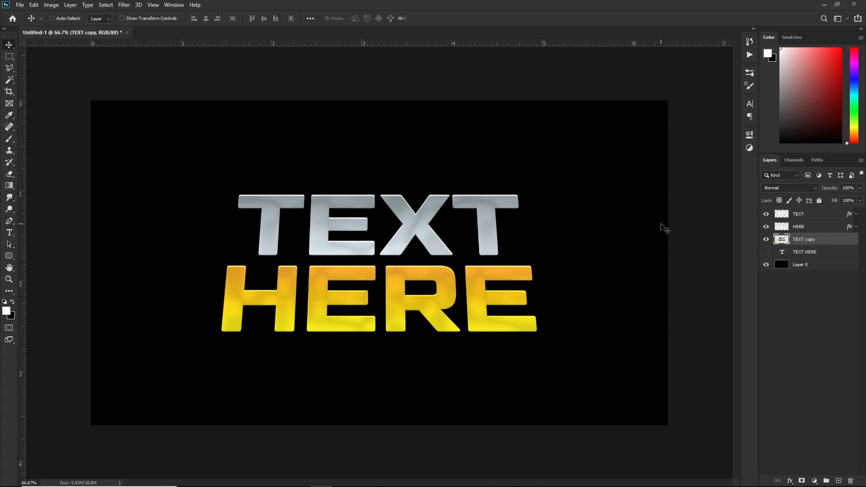
Stack offset duplicates of the dark copy and merge them into one extrusion layer.
key("ctrl+j")
key("ctrl+alt+Down")
key("ctrl+alt+Down")
key("ctrl+alt+Down")
key("ctrl+alt+Down")
key("ctrl+alt+Down")
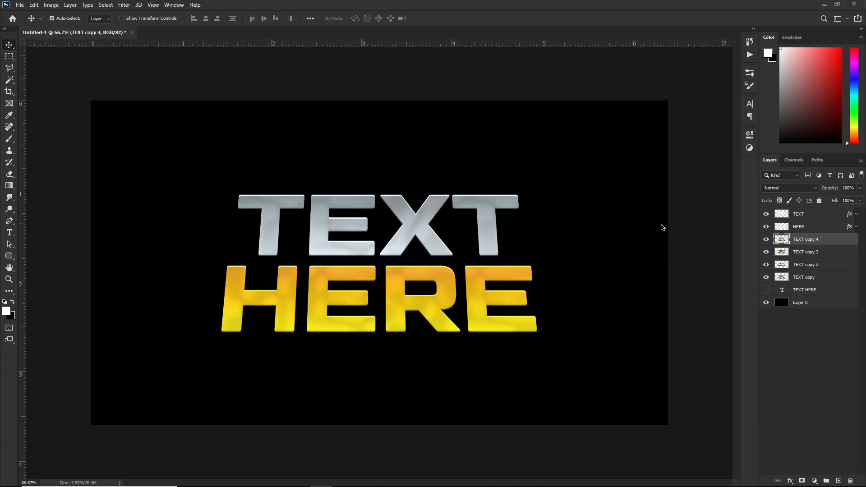
key("ctrl+alt+Down")
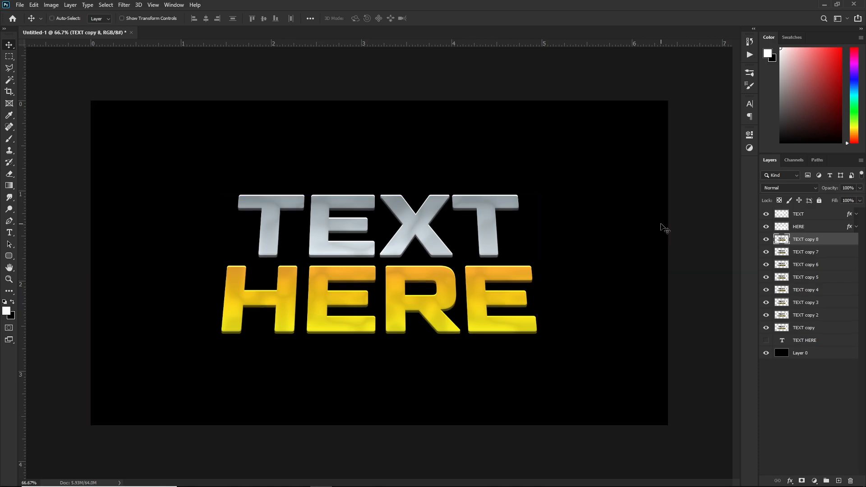
left_click(808, 328, "shift")
key("ctrl+e")
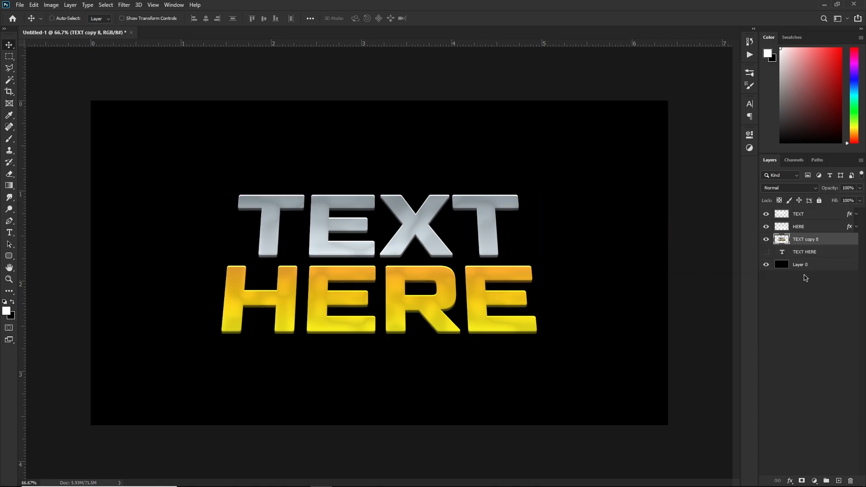
Give 'TEXT copy 8' an inner shadow (size 2), inner glow (size 4), and satin at 60% opacity.
double_click(829, 240)
left_click(479, 249)
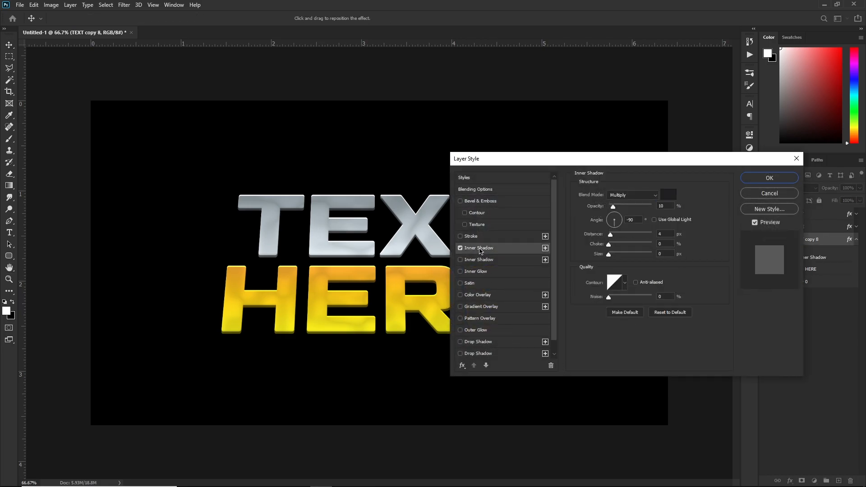
left_click_drag(613, 206, 623, 221)
left_click(667, 255)
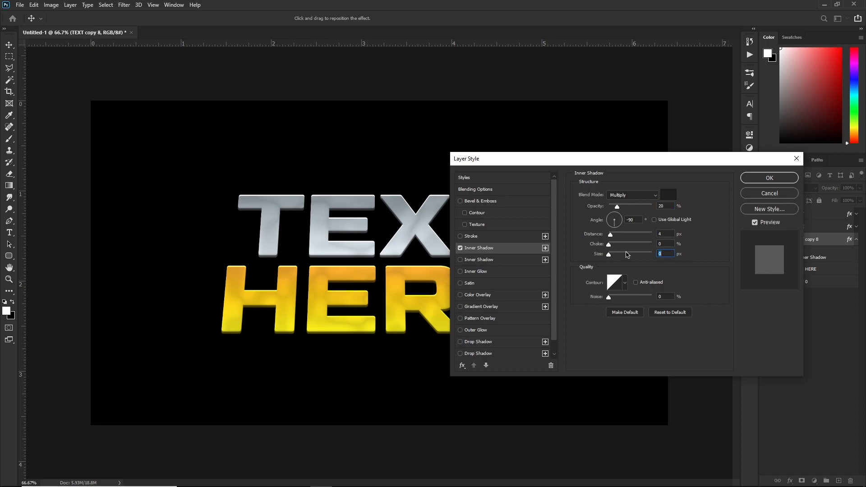
type("2")
left_click(469, 272)
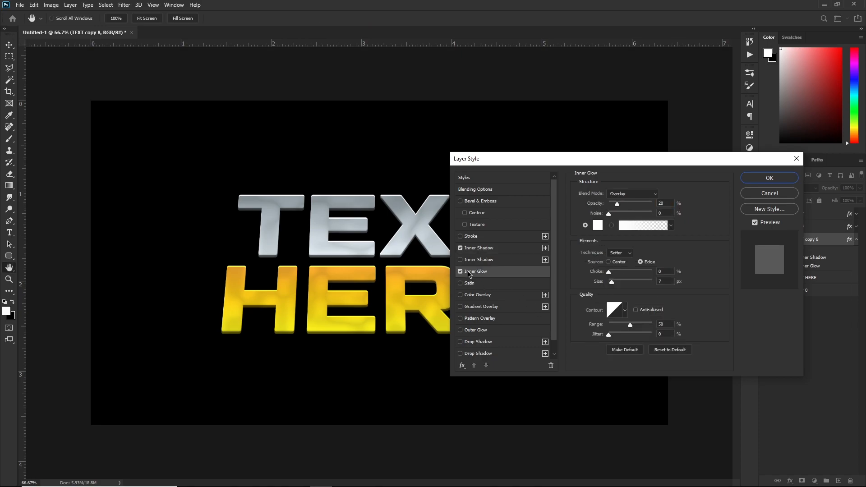
left_click(609, 281)
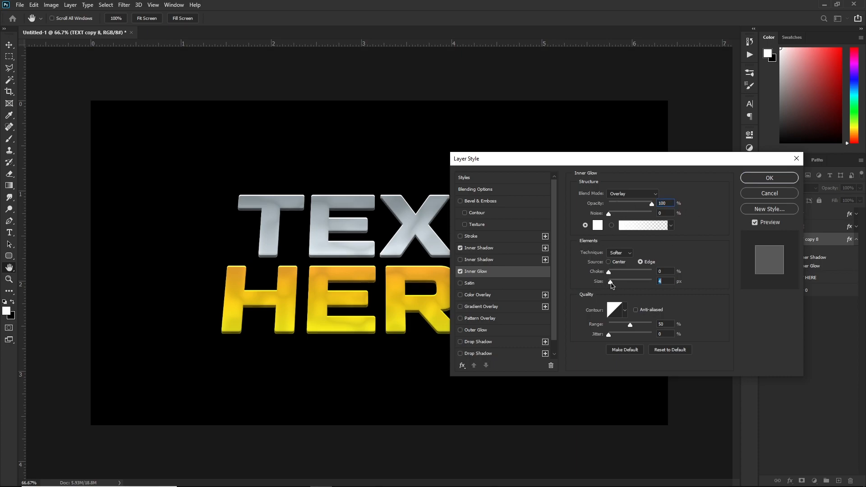
left_click(469, 283)
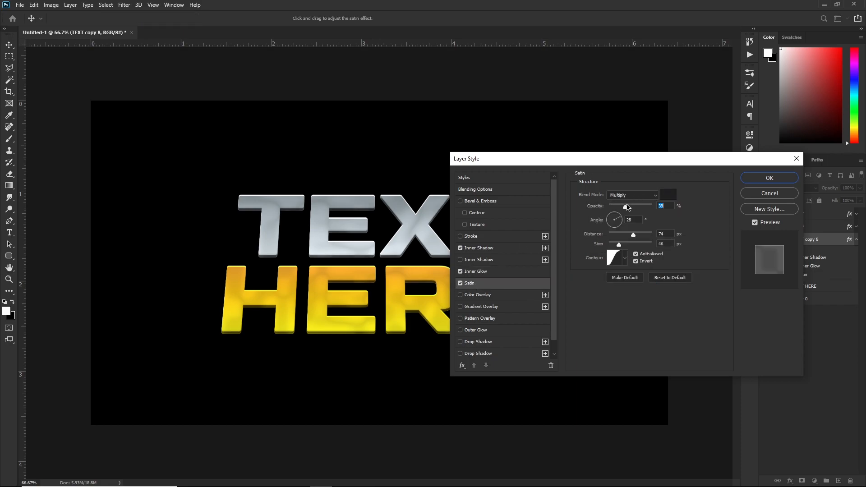
type("70")
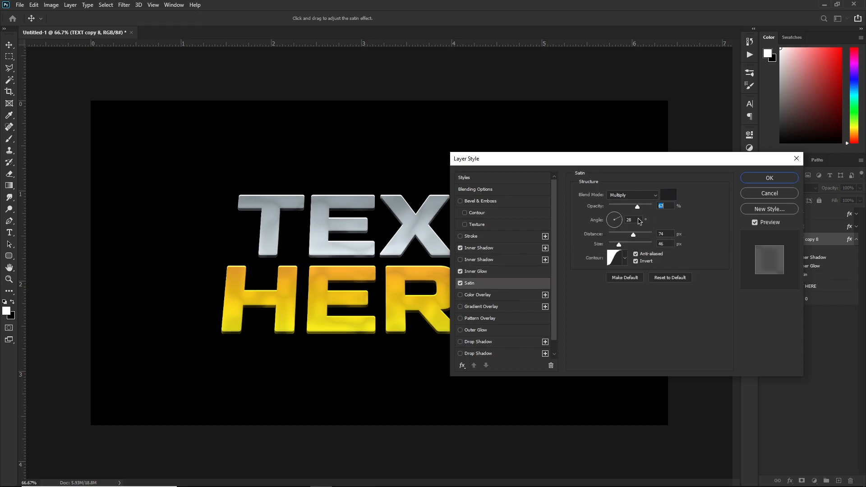
key("Down")
key("Down")
key("Down")
key("Down")
key("Down")
key("Down")
key("Down")
key("Down")
key("Down")
key("Down")
left_click(769, 178)
Group the TEXT and HERE layers into Group 1.
left_click(856, 240)
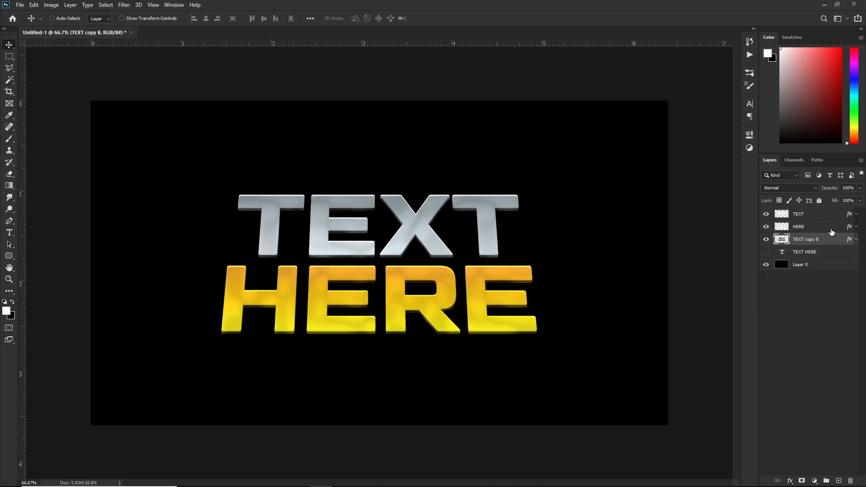
left_click(831, 229)
left_click(812, 217, "shift")
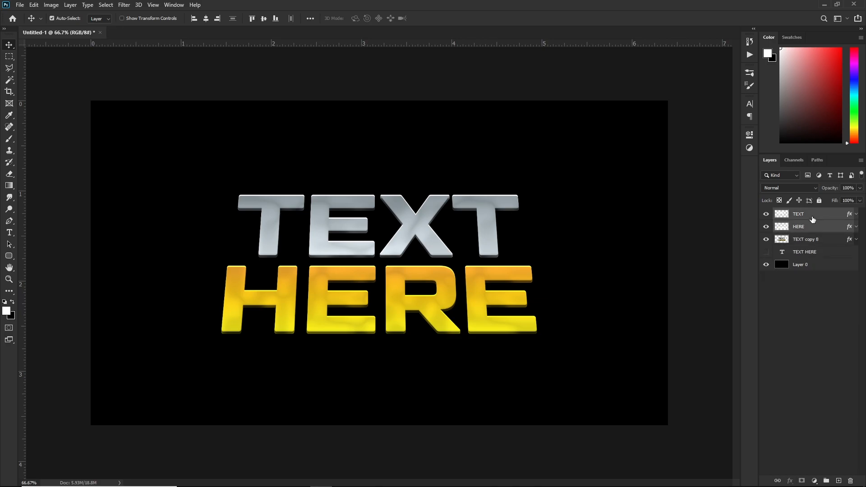
key("ctrl+g")
Add a drop shadow to Group 1 with distance 3, size 3, and lowered opacity.
double_click(834, 217)
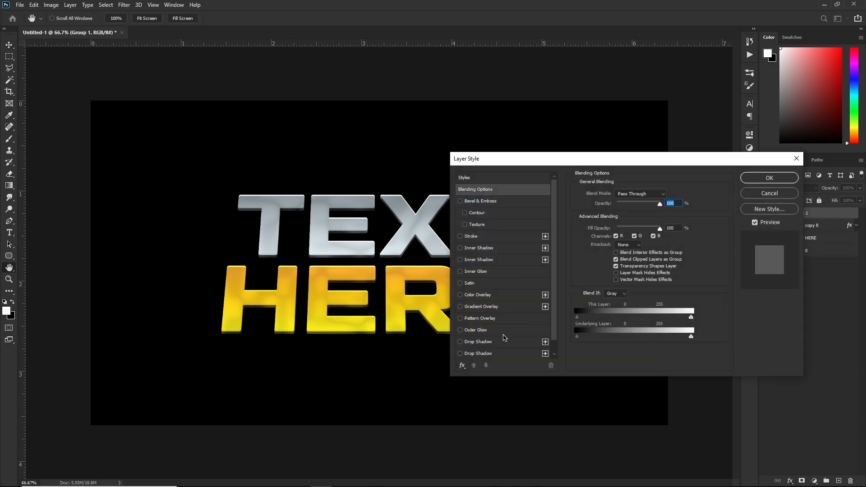
left_click(484, 346)
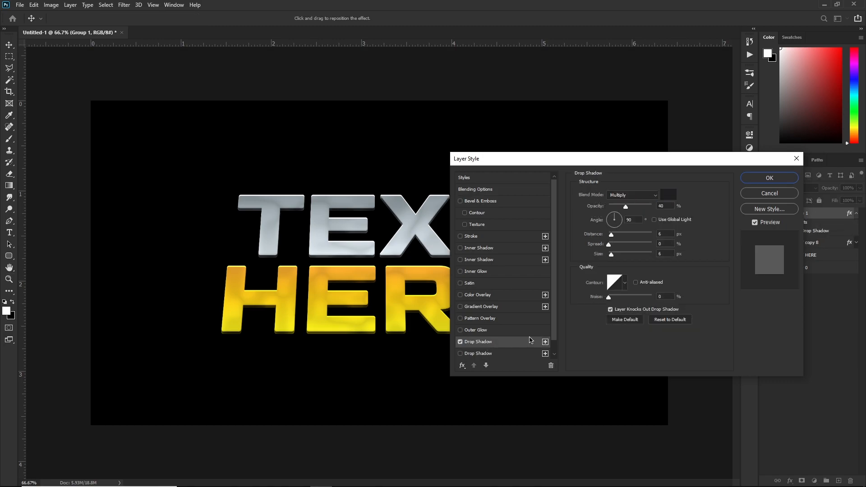
left_click_drag(611, 235, 609, 254)
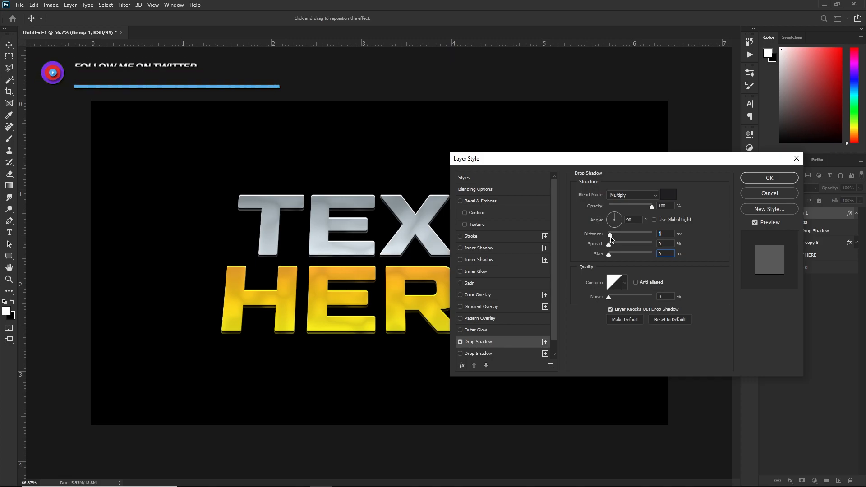
left_click(659, 254)
type("3")
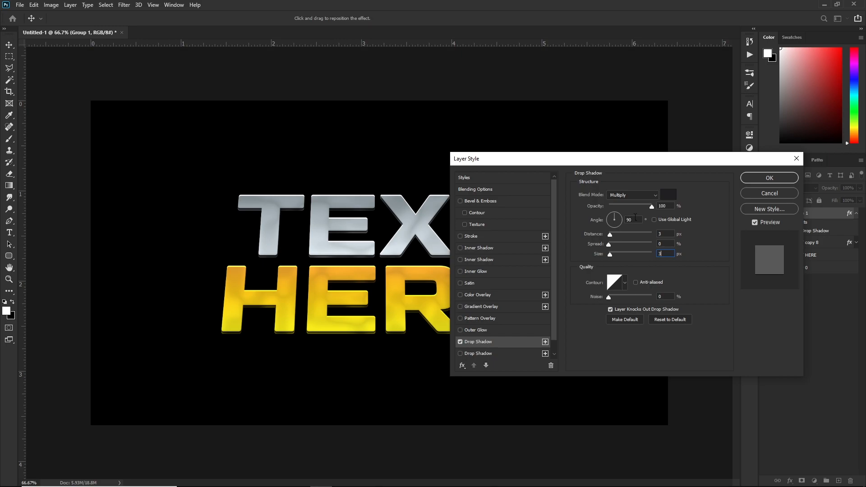
left_click_drag(645, 209, 626, 211)
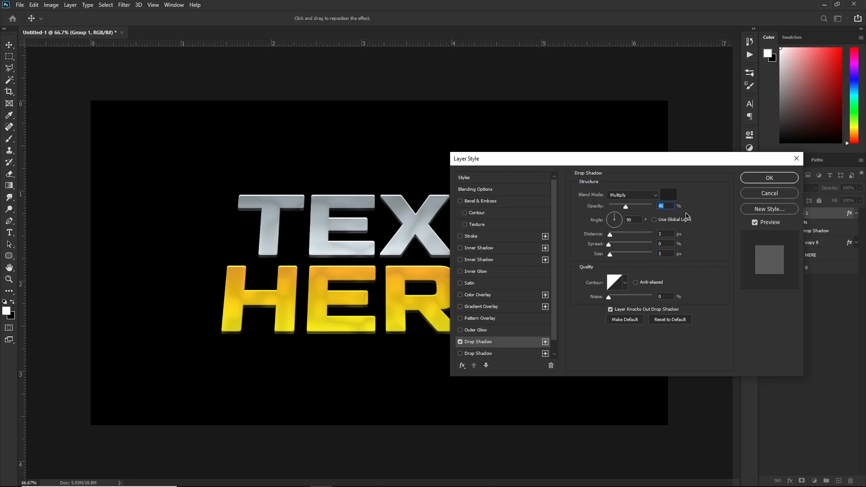
left_click(761, 178)
left_click(821, 295)
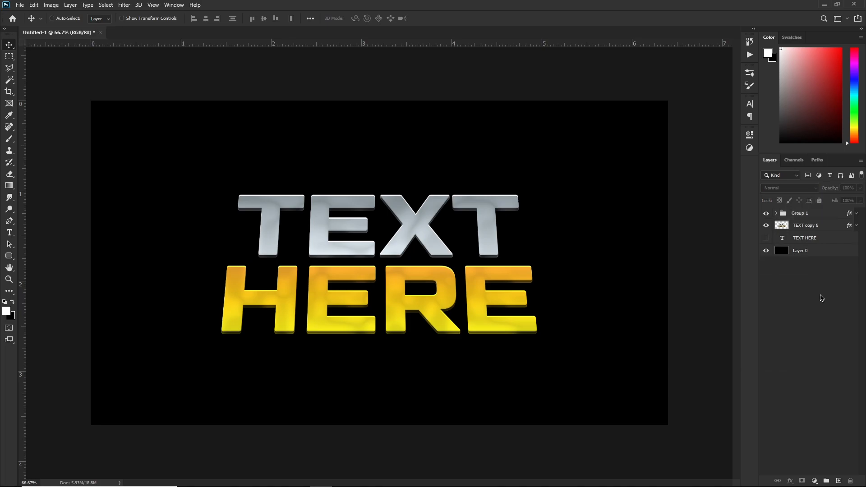